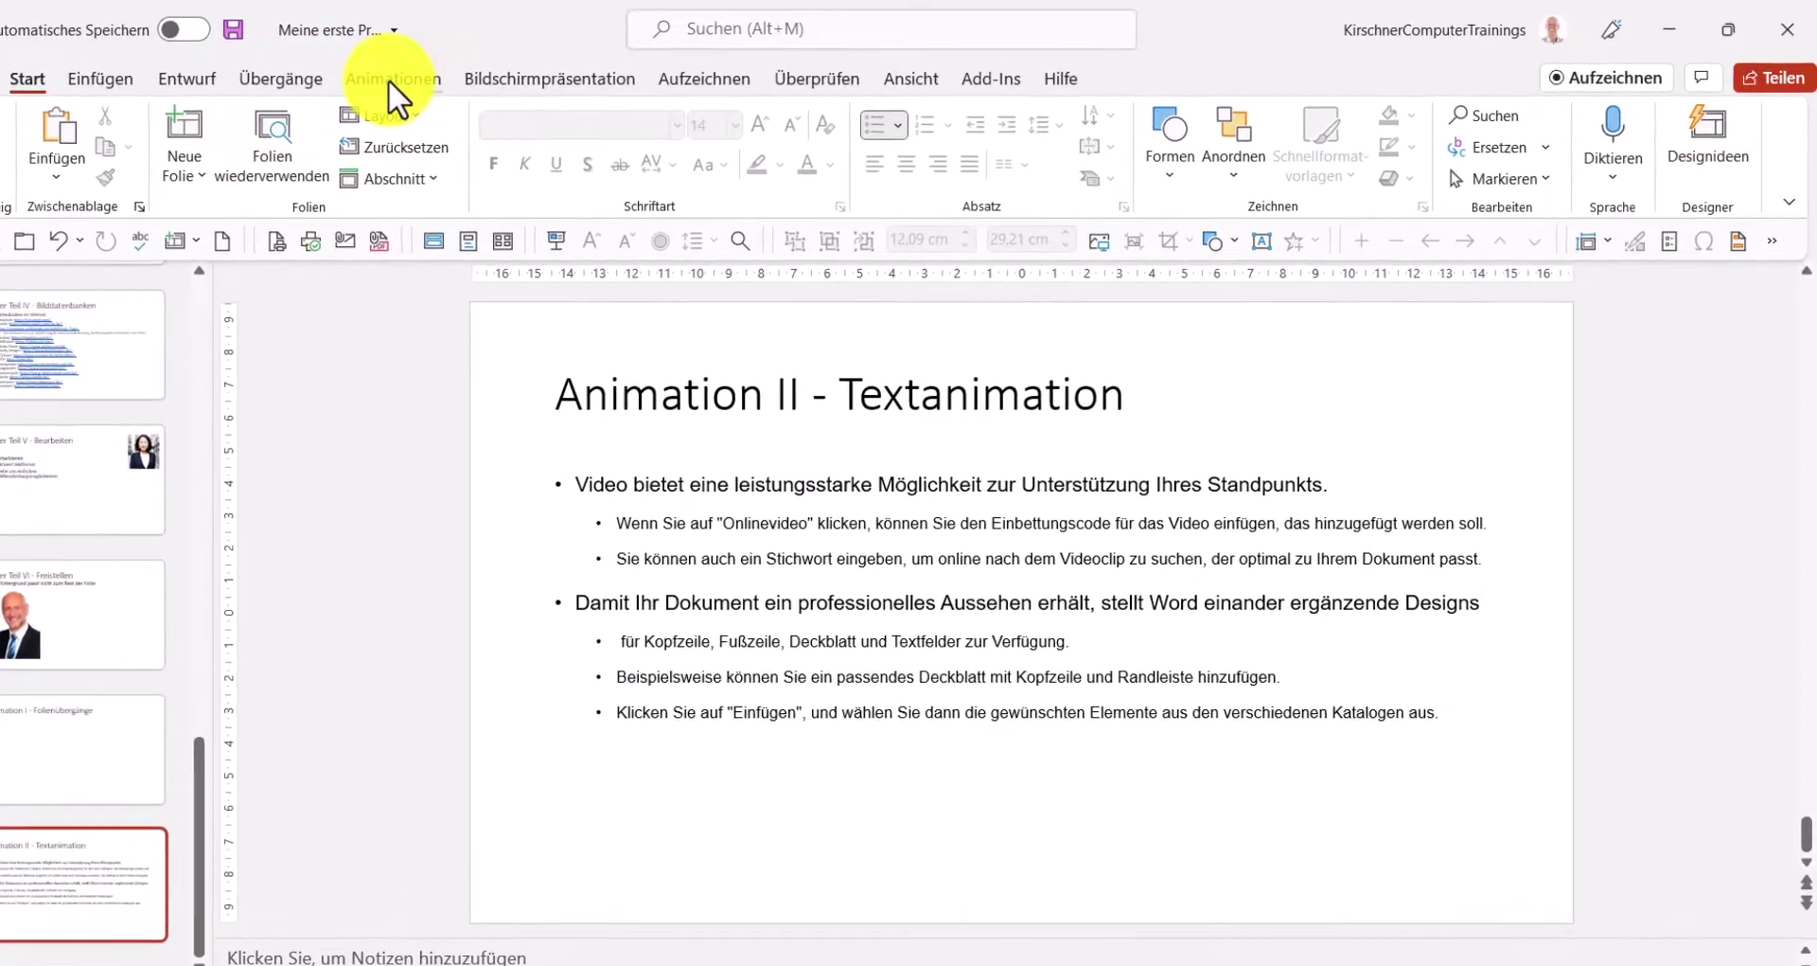
- Select the bulleted text box on slide 16 and apply the Wischen (Wipe) entrance animation
{"action": "left_click", "coordinate": [390, 82]}
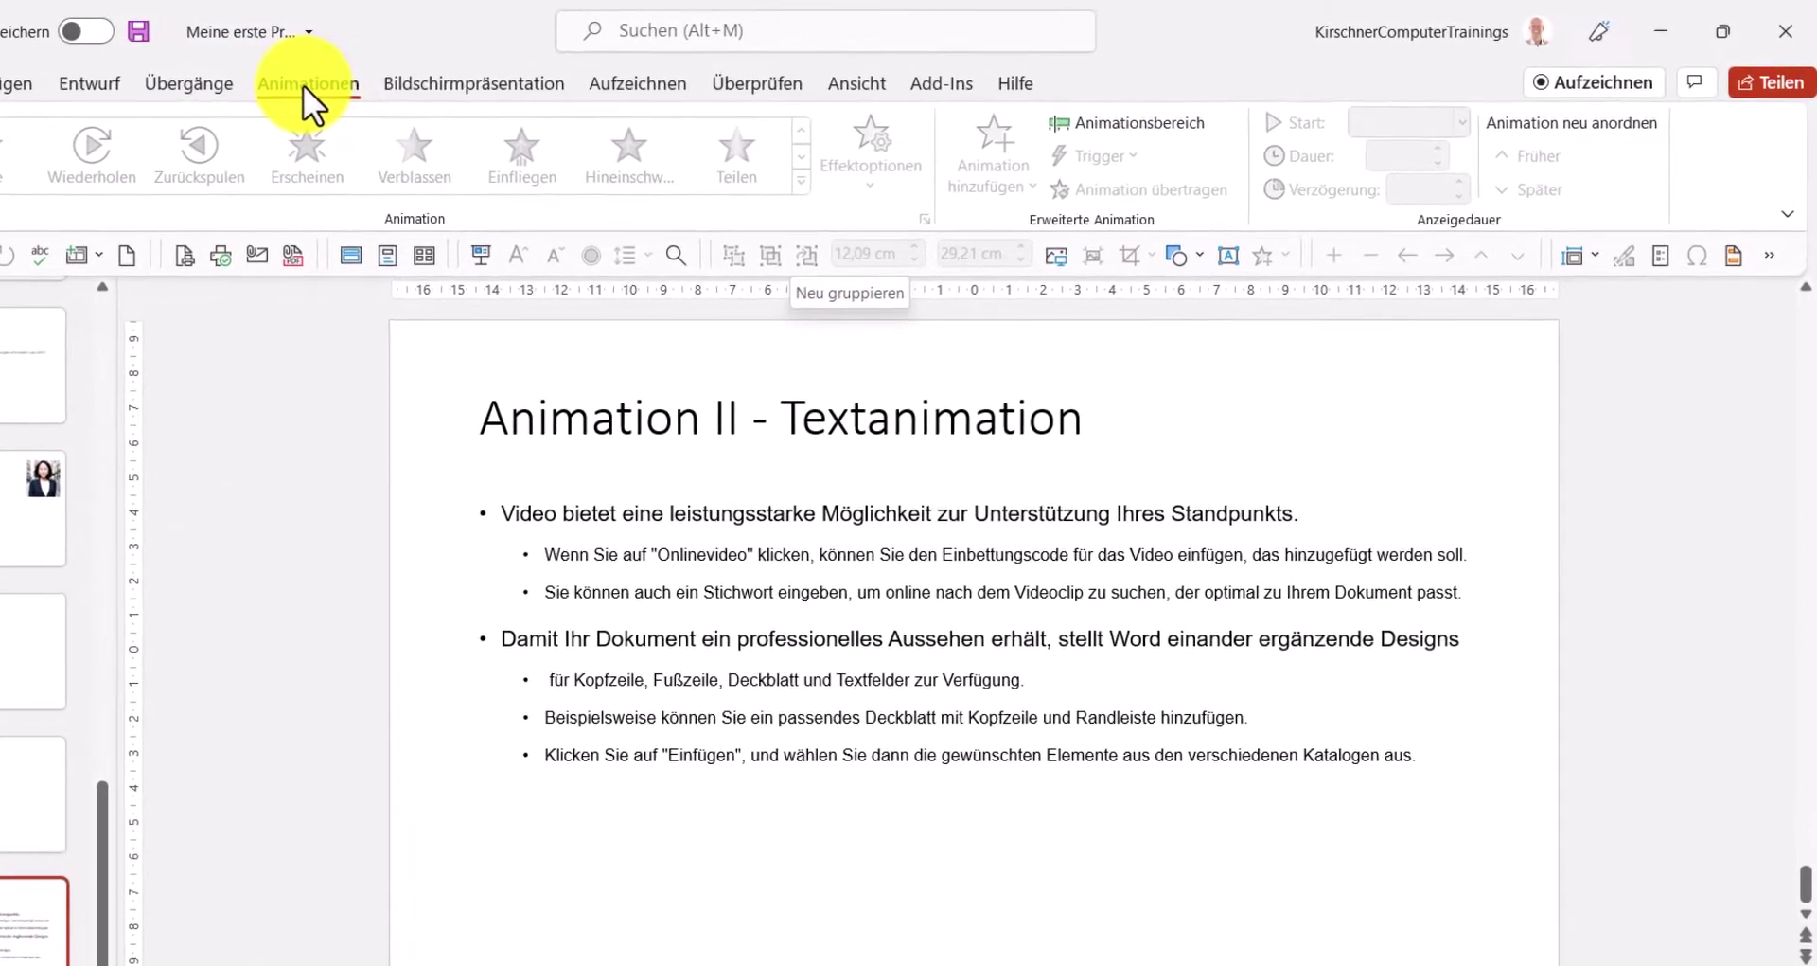
{"action": "left_click", "coordinate": [564, 499]}
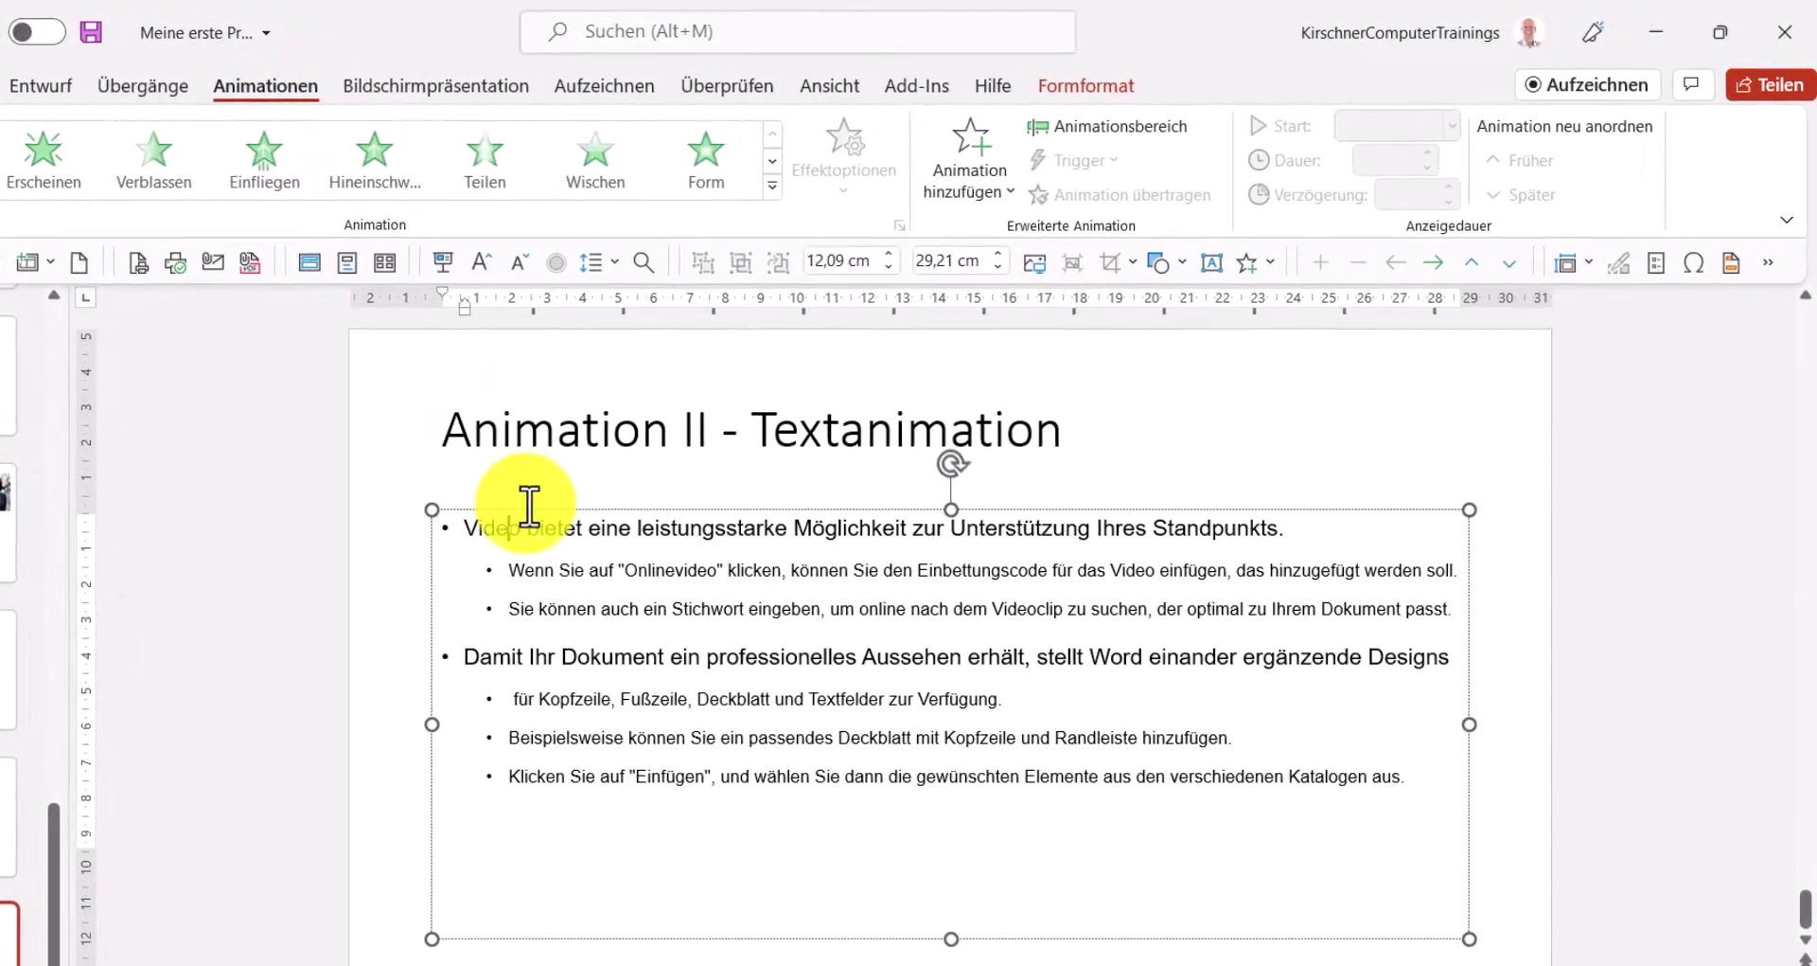
{"action": "left_click", "coordinate": [525, 508]}
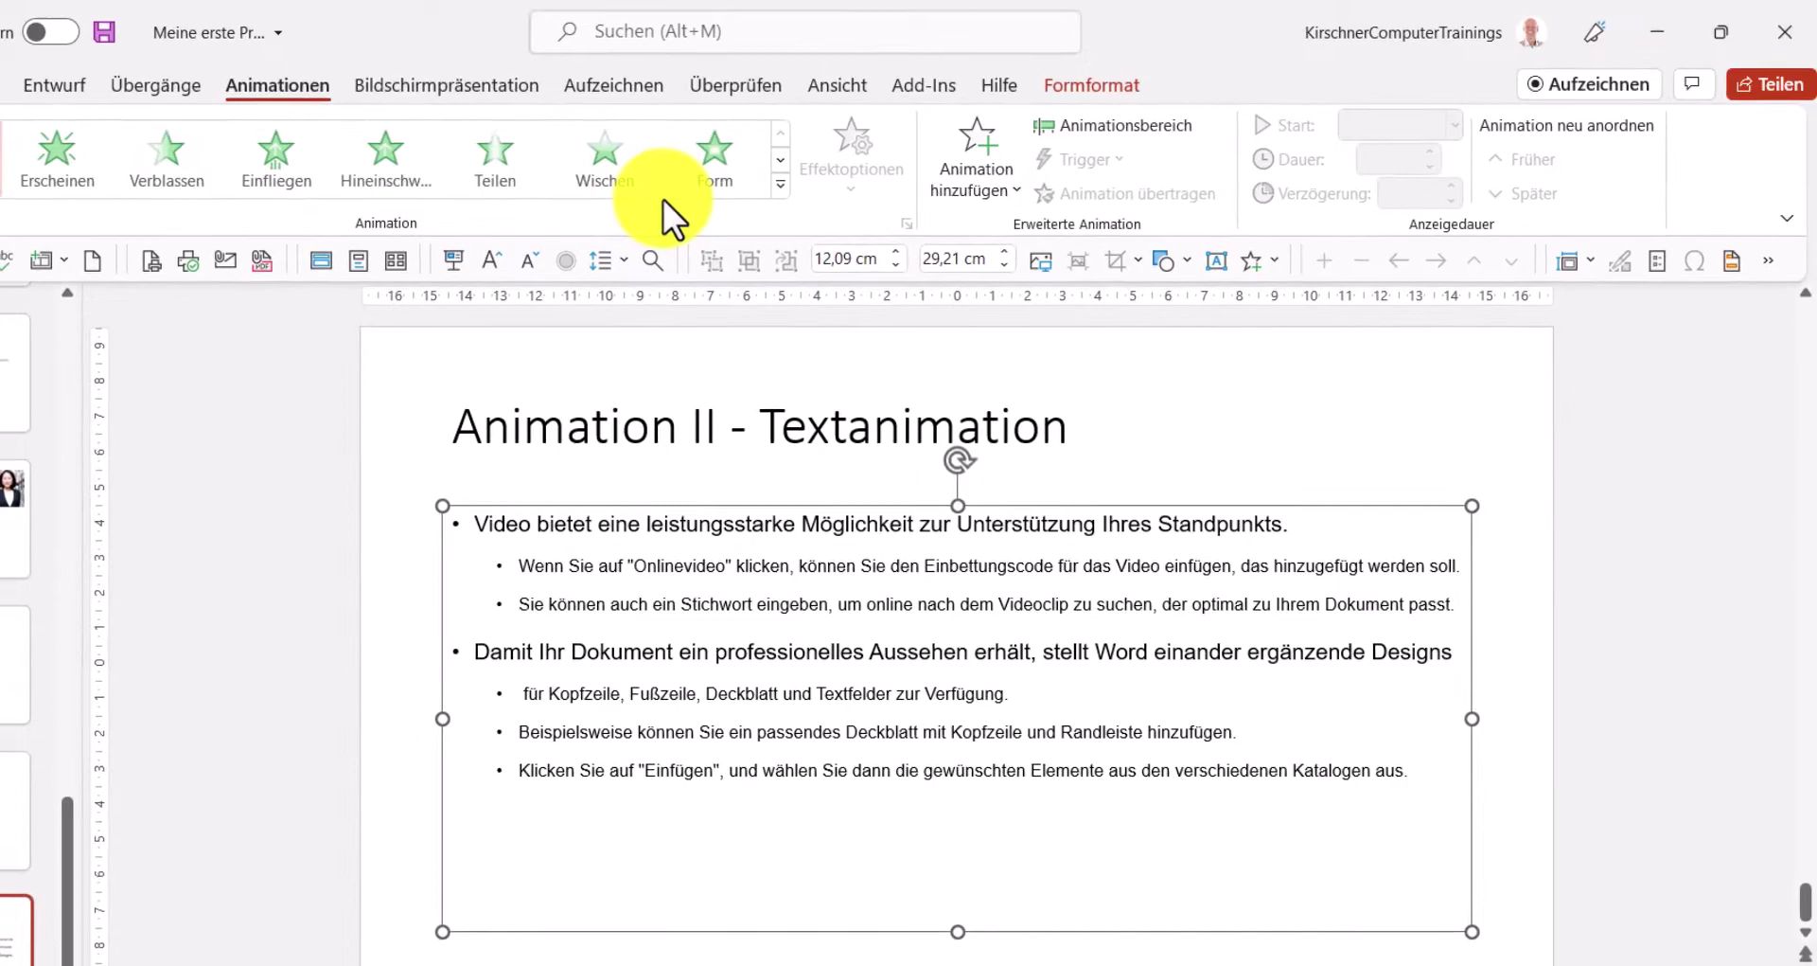
{"action": "left_click", "coordinate": [662, 199]}
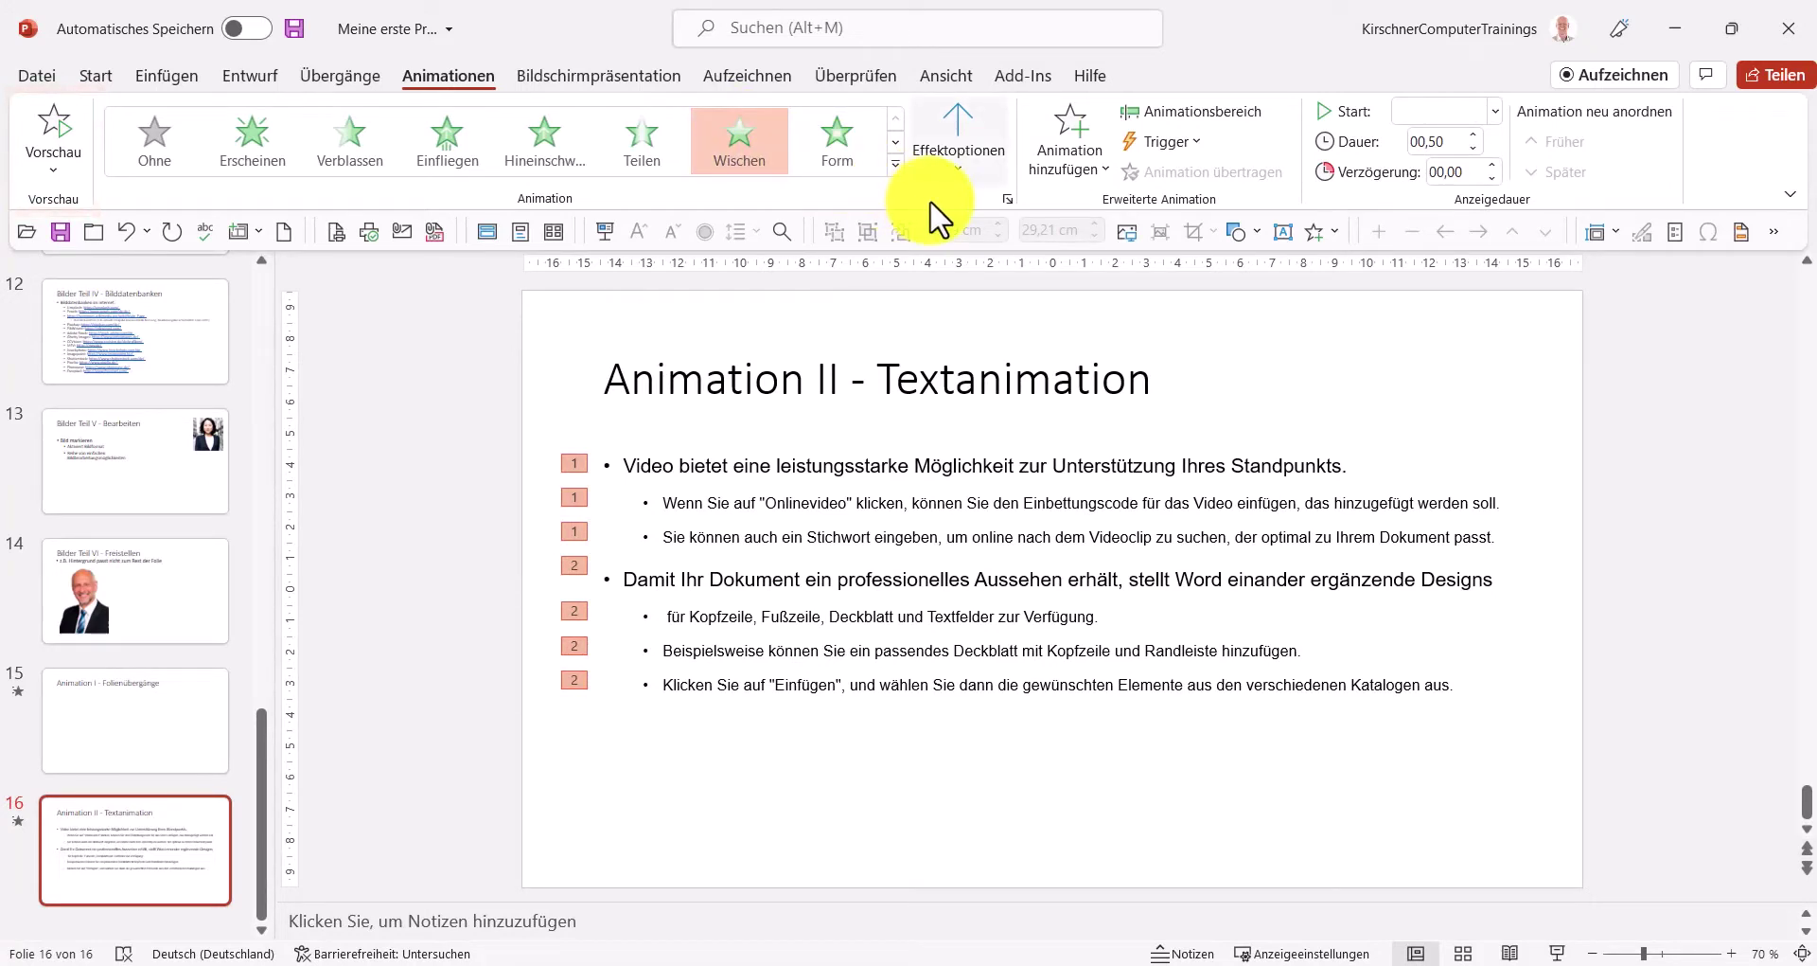
- Make the Wipe come from the left (Von links), preview it, and set the duration to 01,75 seconds
{"action": "left_click", "coordinate": [957, 163]}
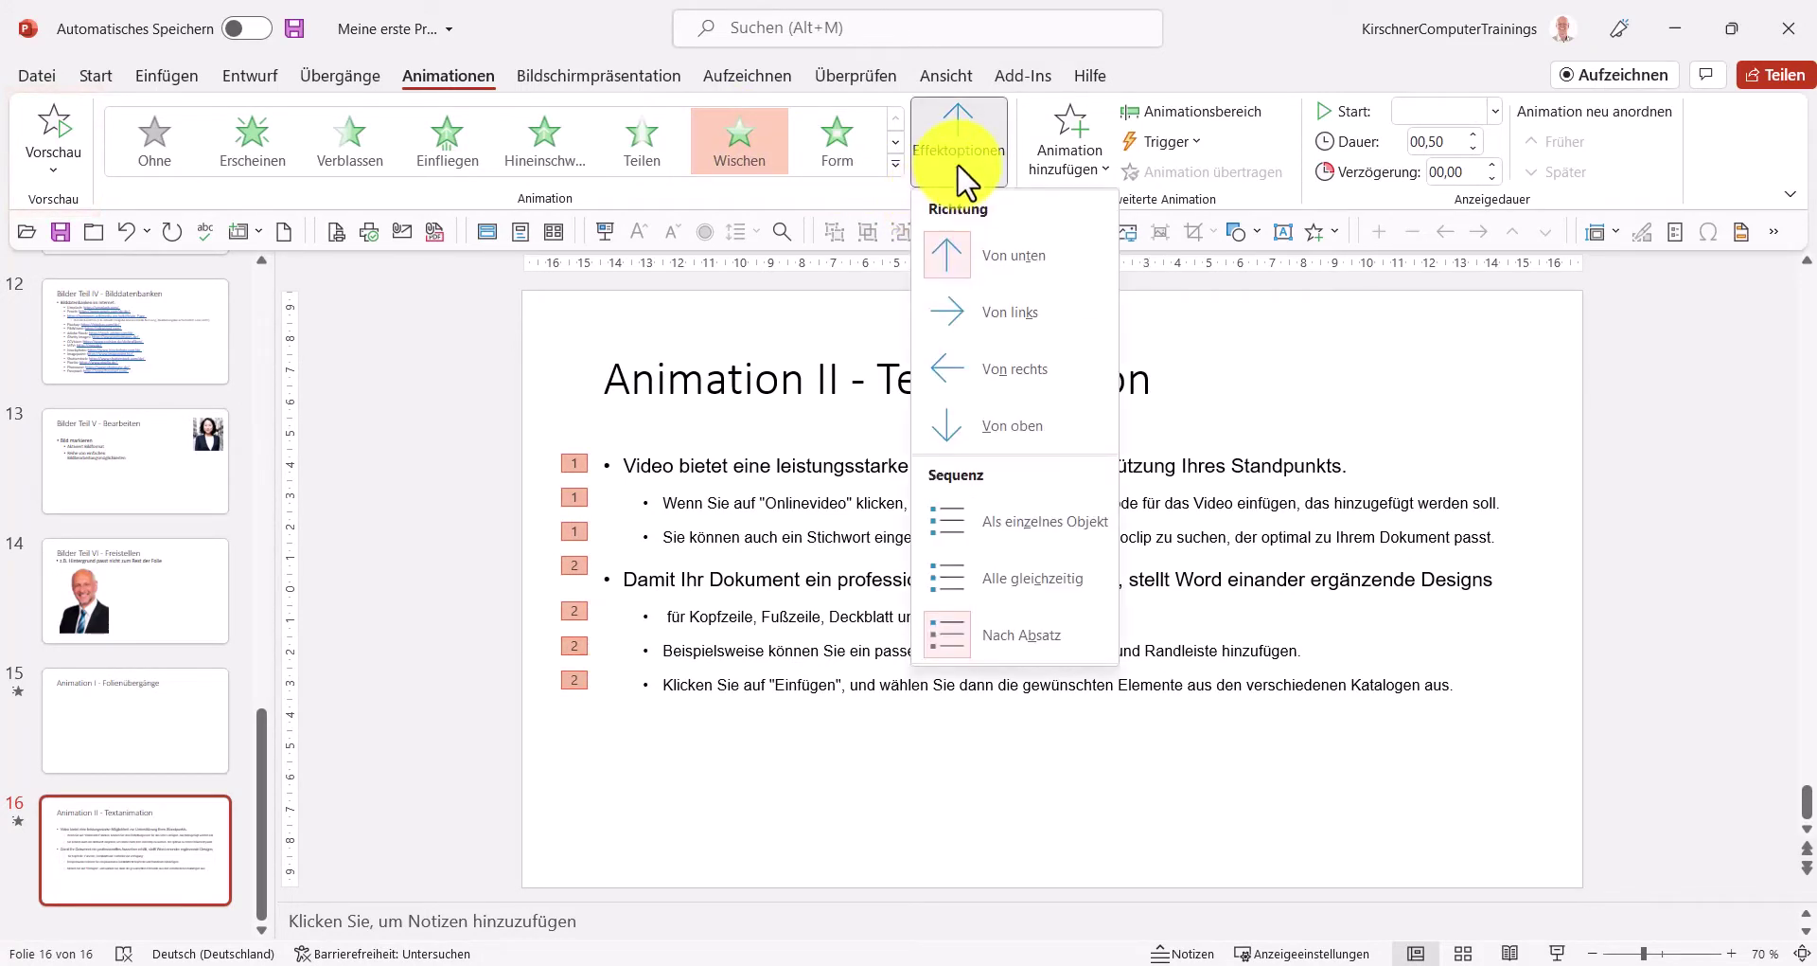
{"action": "left_click", "coordinate": [953, 311]}
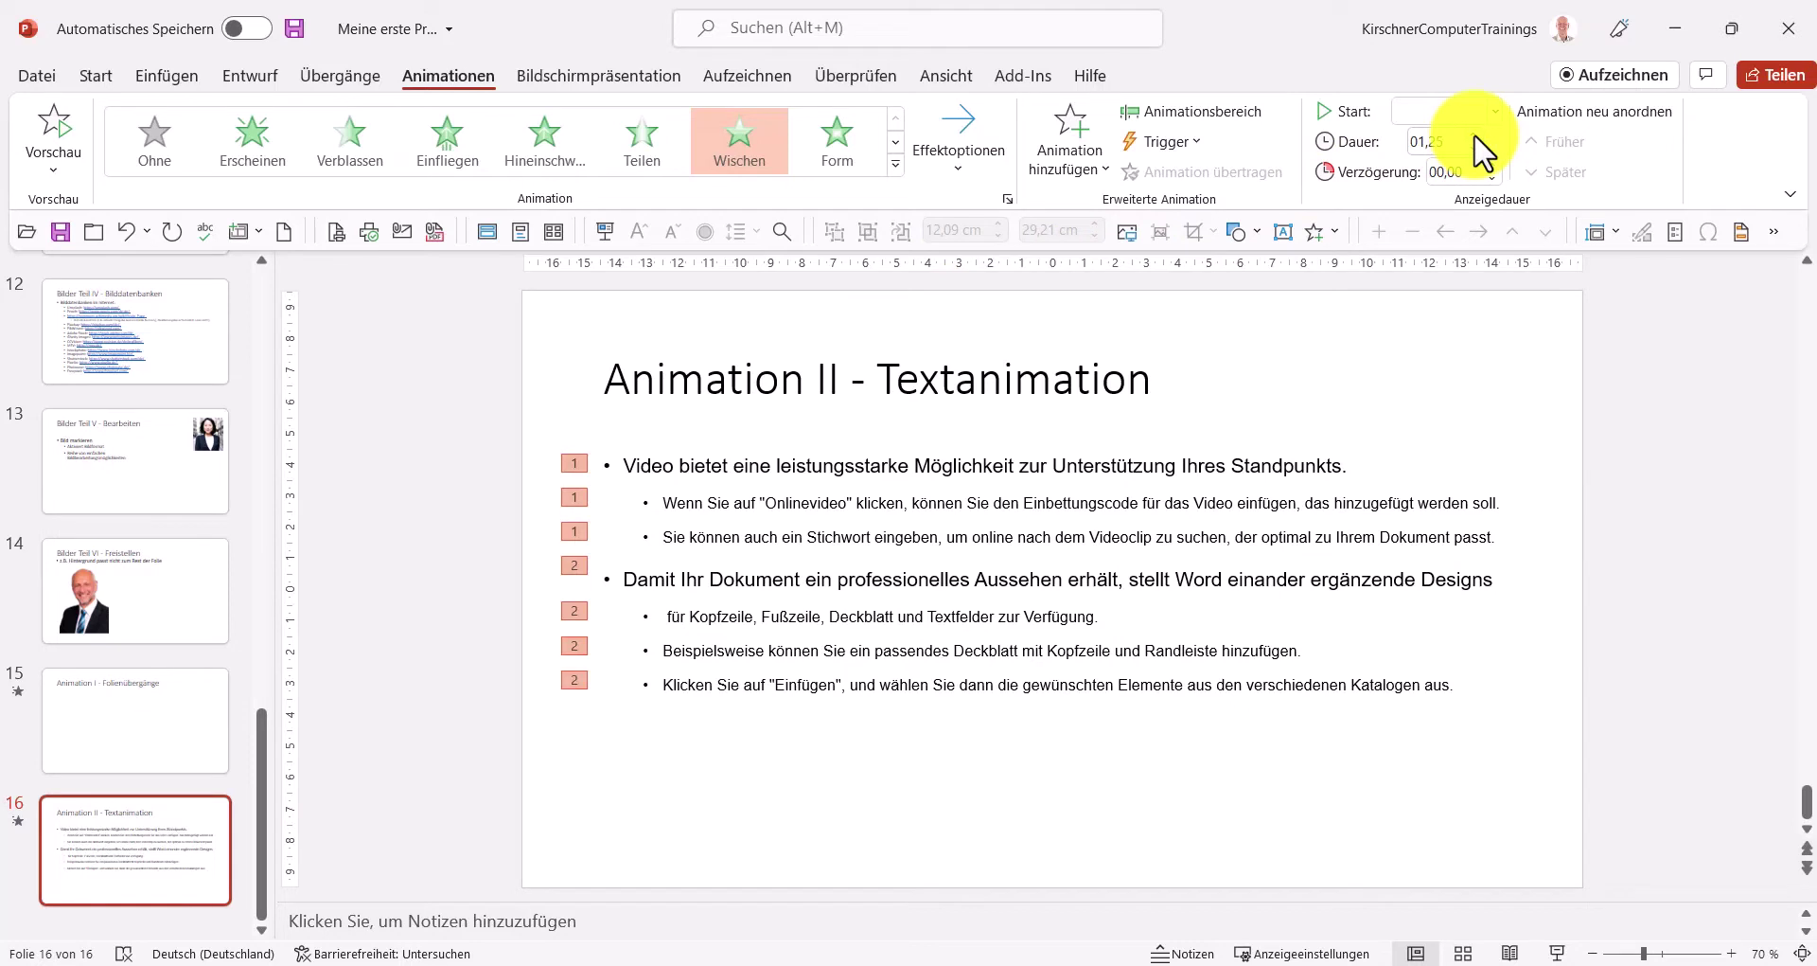
{"action": "left_click", "coordinate": [60, 115]}
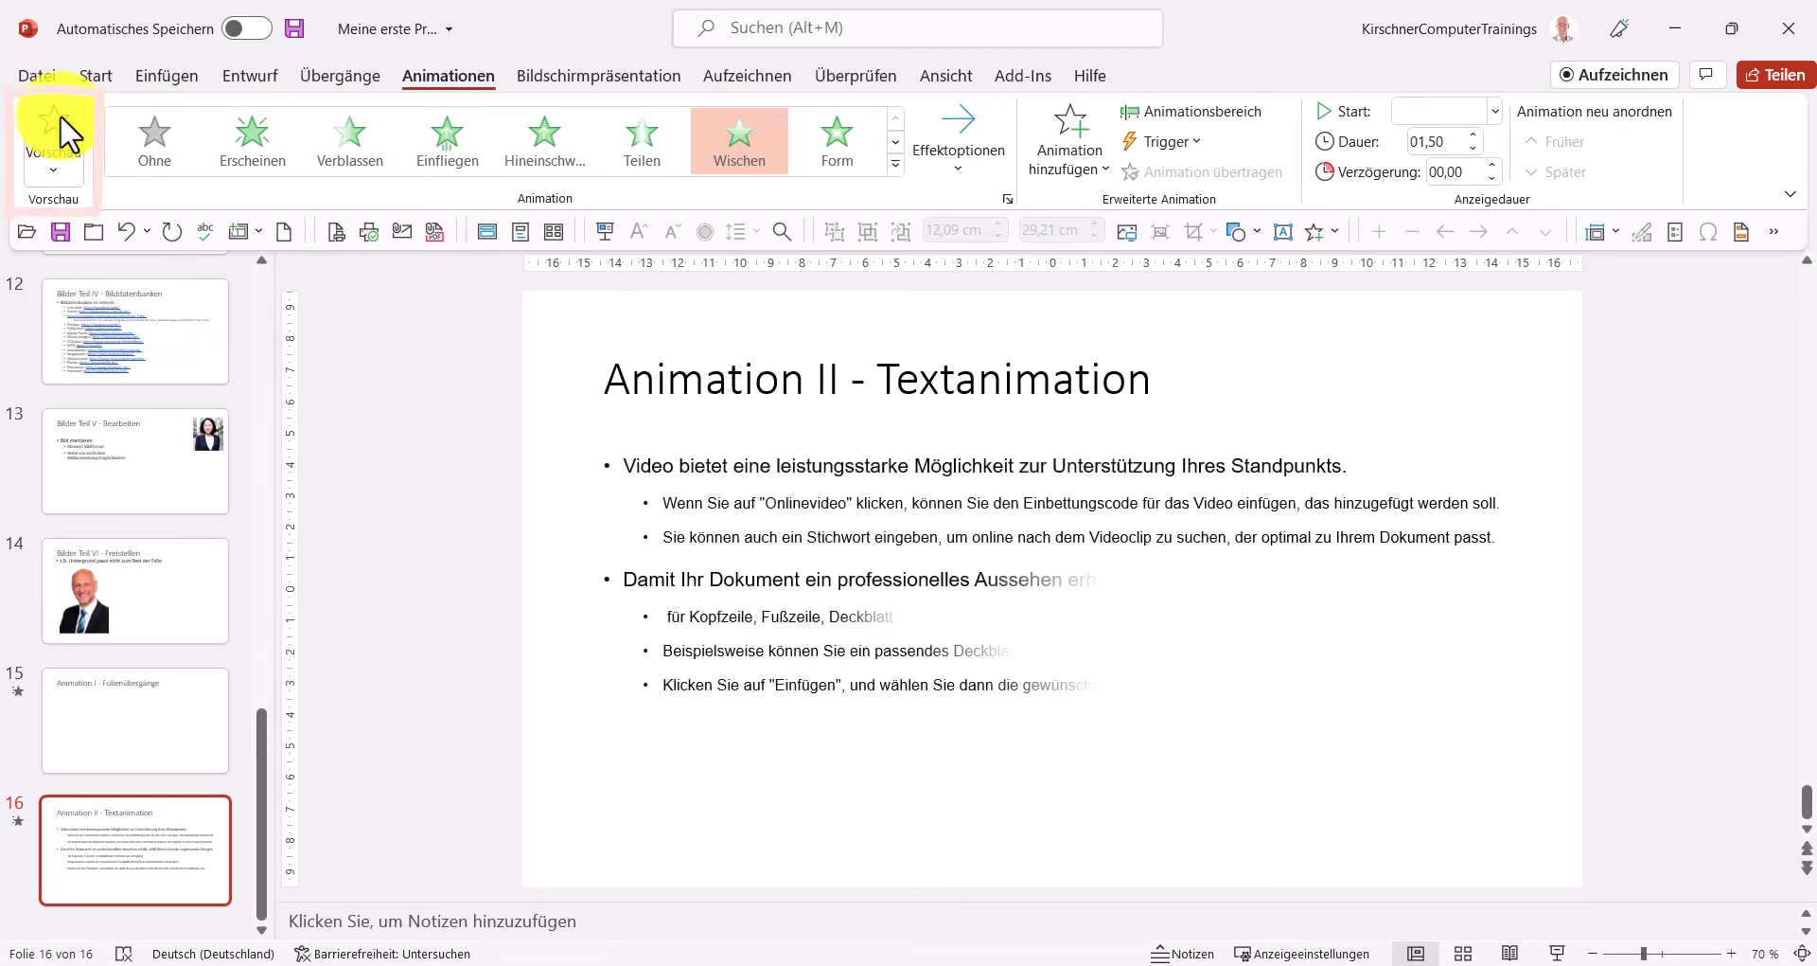
{"action": "left_click", "coordinate": [1475, 138]}
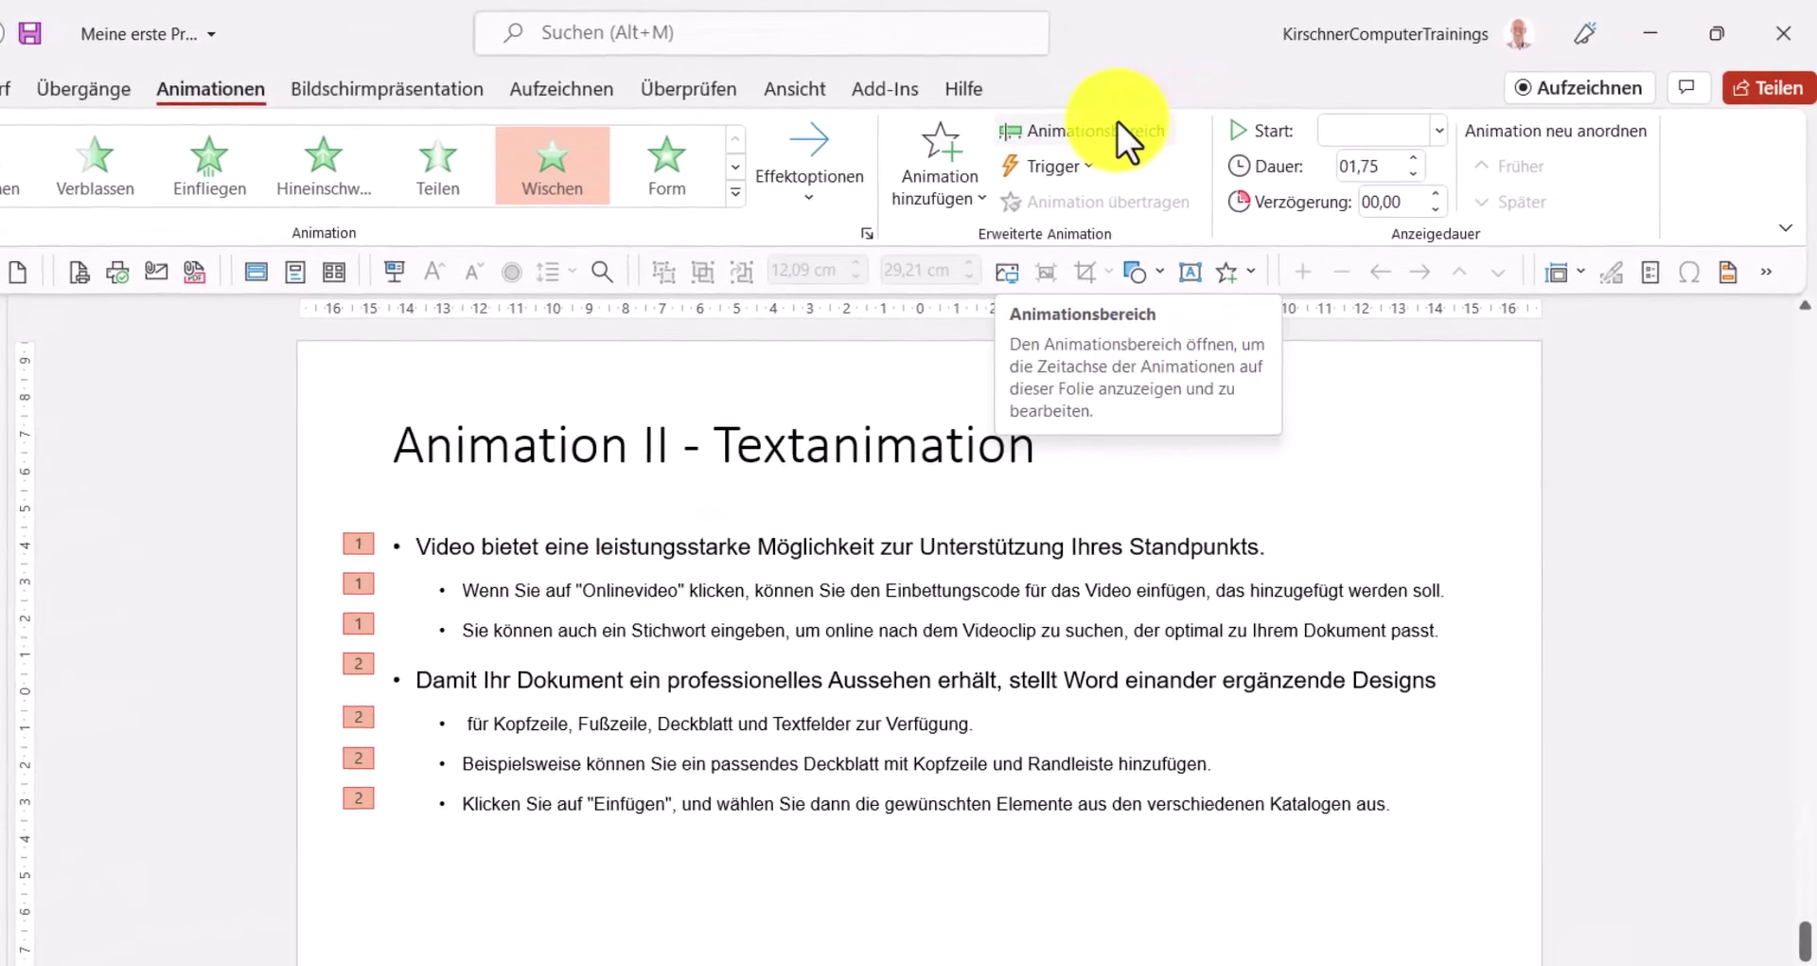
- In the Animationsbereich, expand the Wischen effect into seven per-bullet entries and open the first entry's options
{"action": "left_click", "coordinate": [1150, 121]}
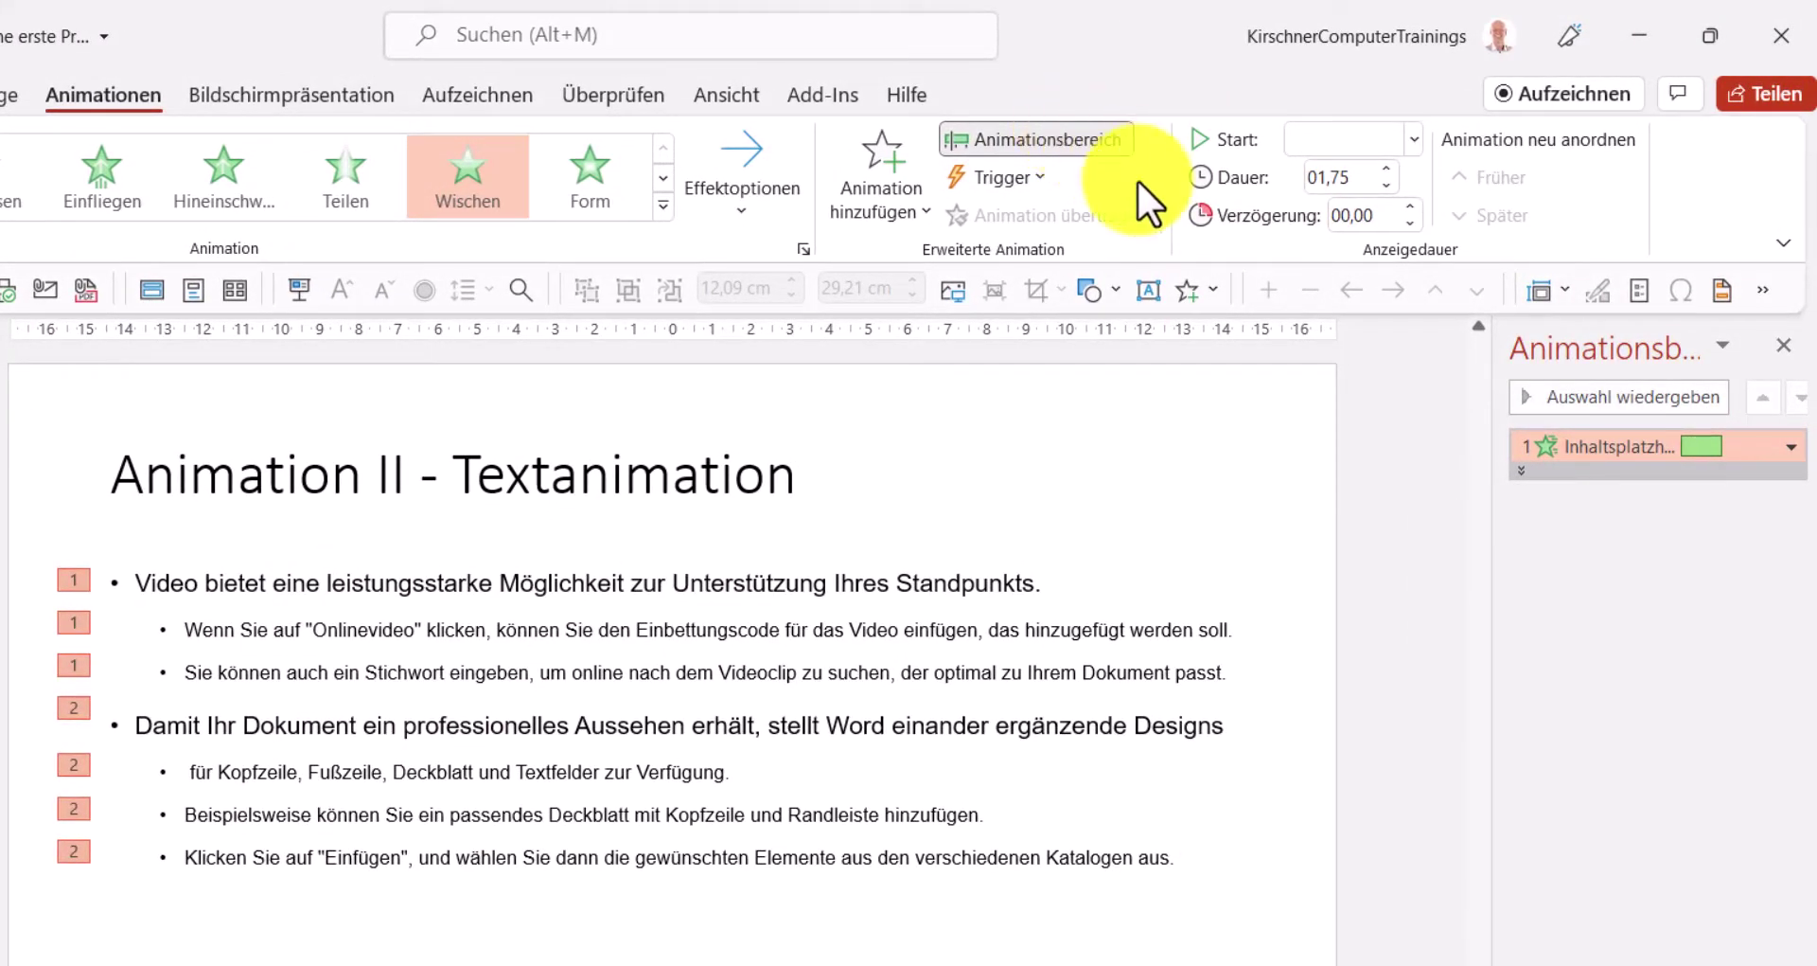
{"action": "left_click", "coordinate": [1520, 469]}
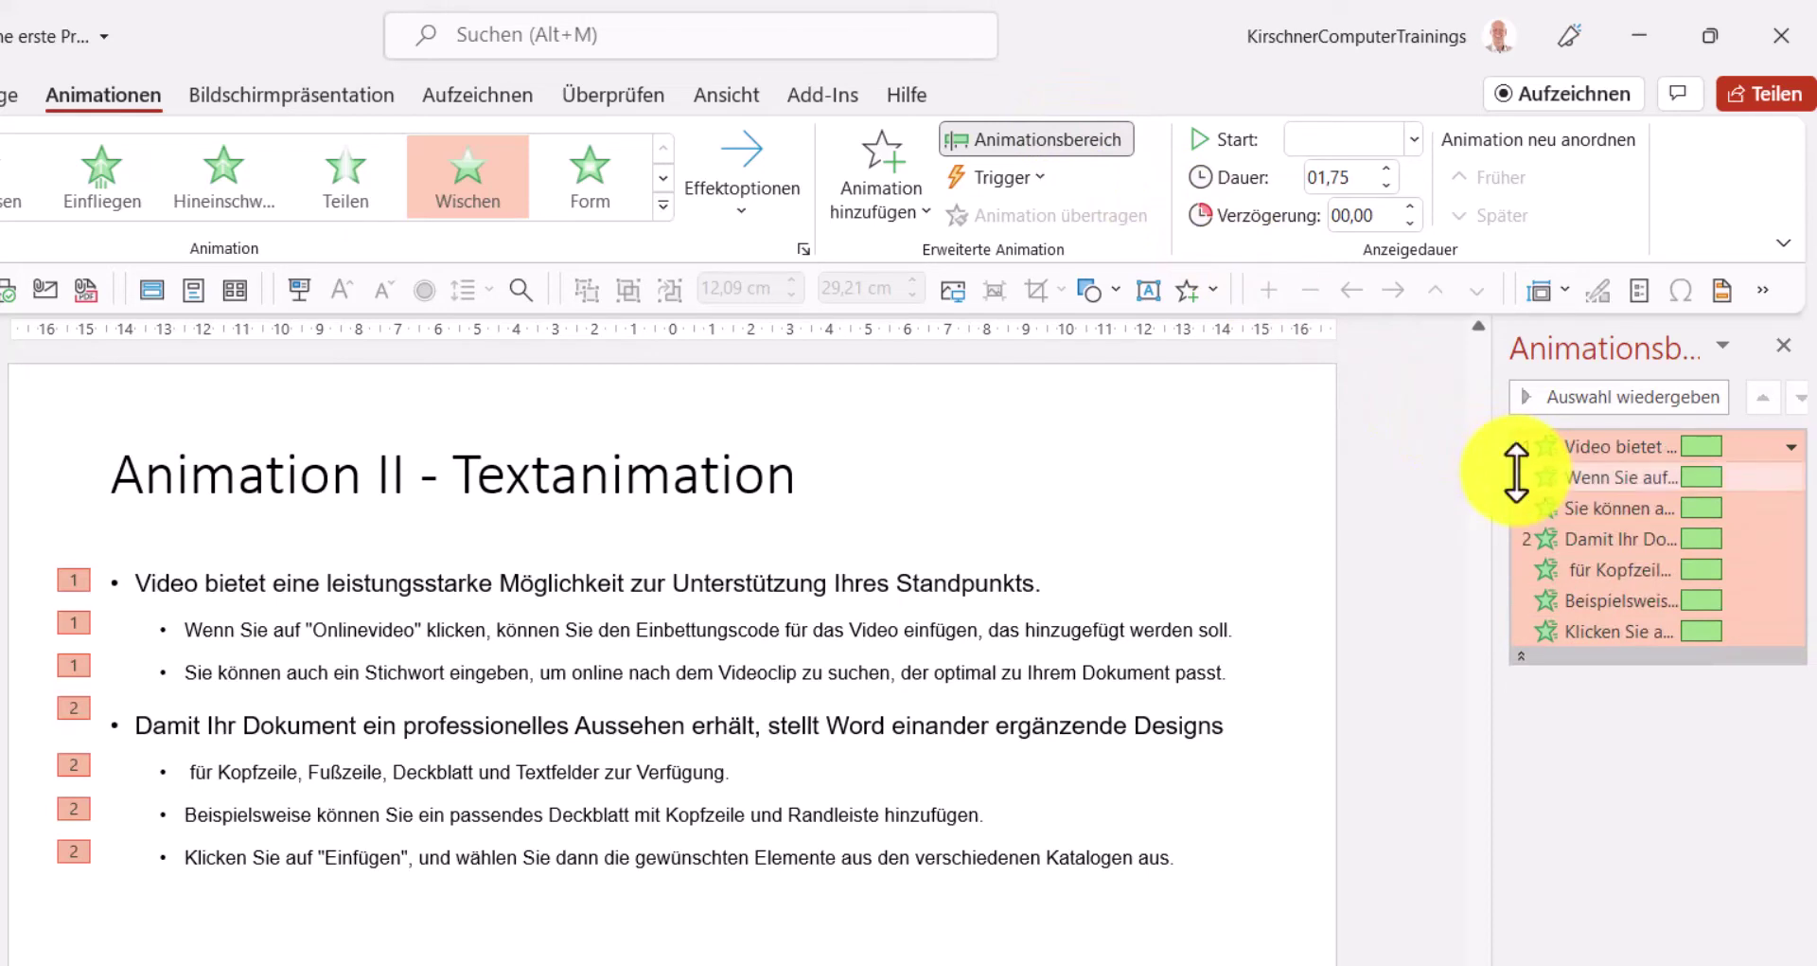
{"action": "right_click", "coordinate": [1630, 451]}
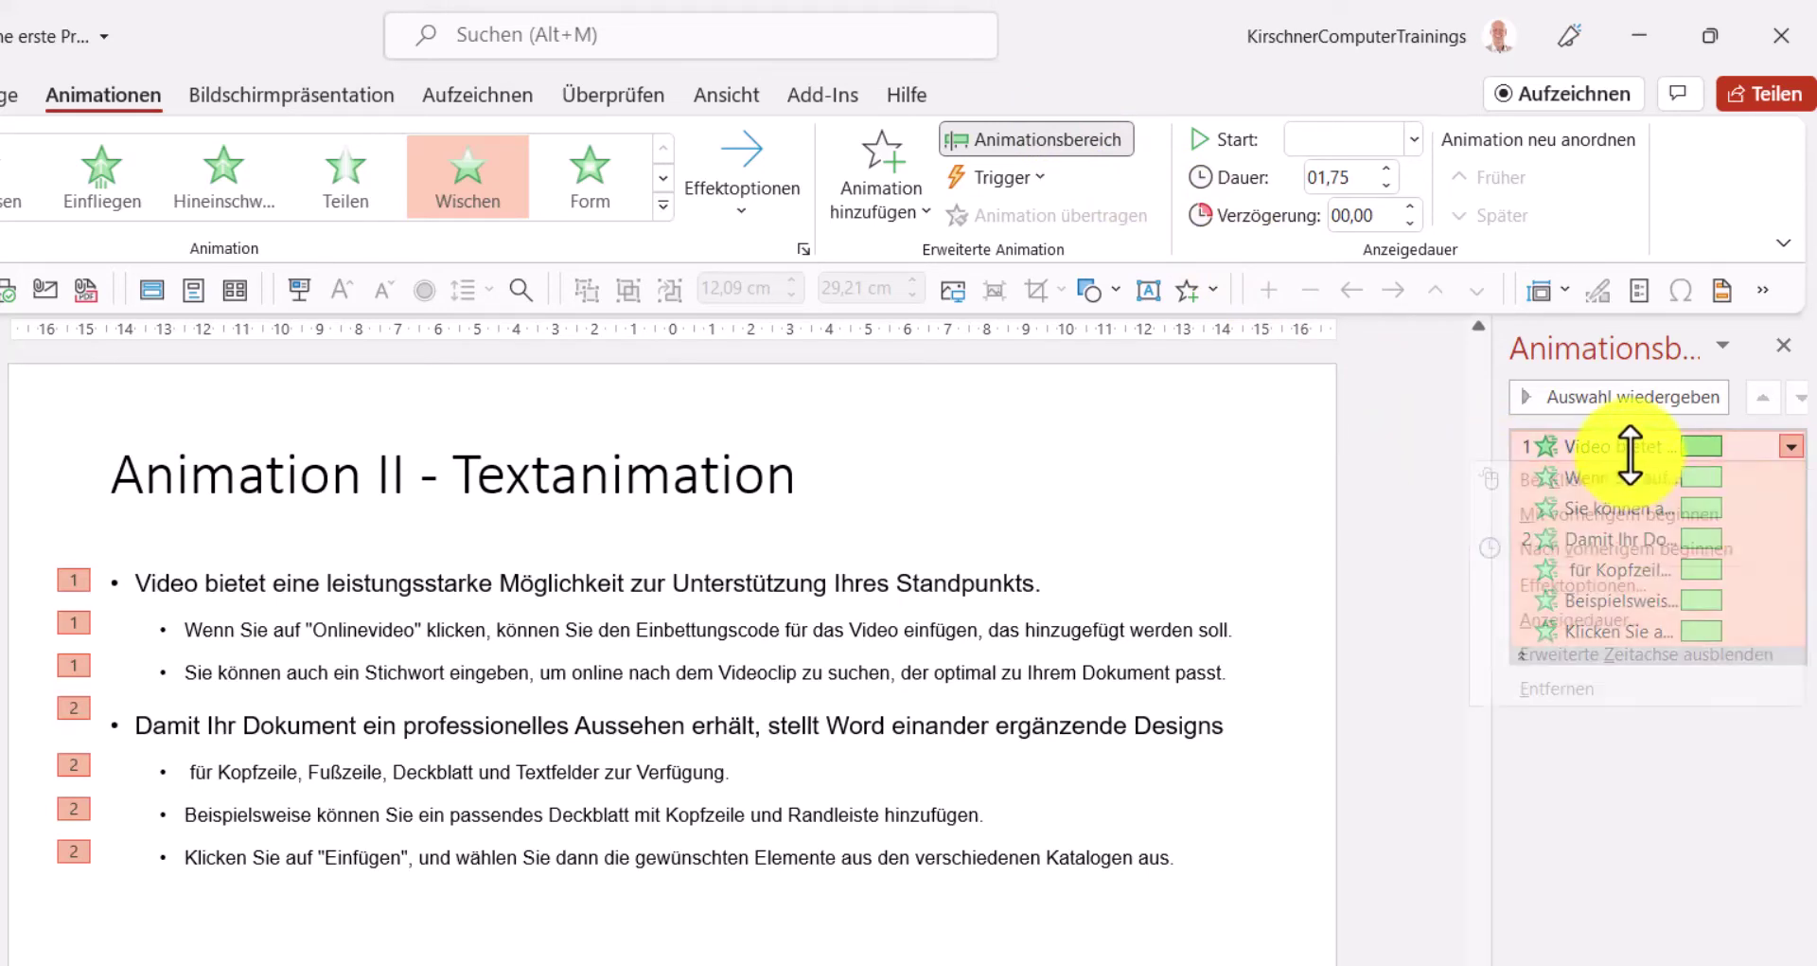
- Set Text gruppieren to 'Bei 5. Abschnittsebene' in the Wischen Textanimation settings, so each paragraph animates separately
{"action": "left_click", "coordinate": [1605, 619]}
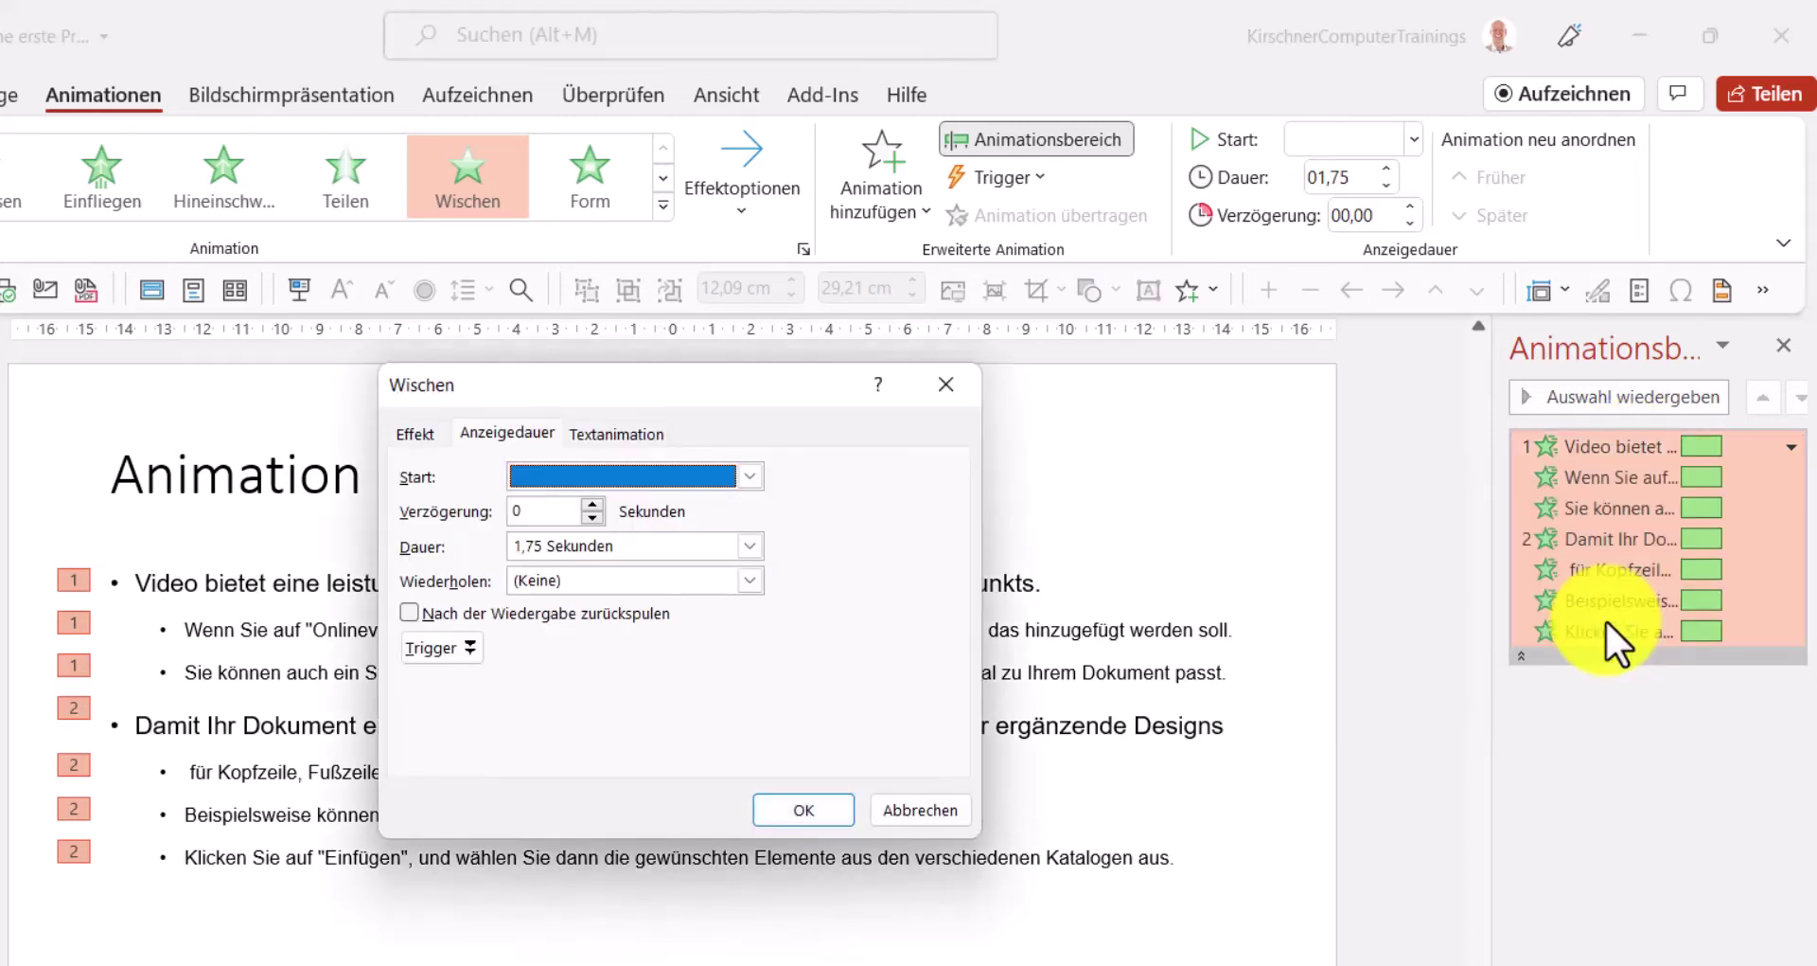
{"action": "left_click", "coordinate": [636, 431]}
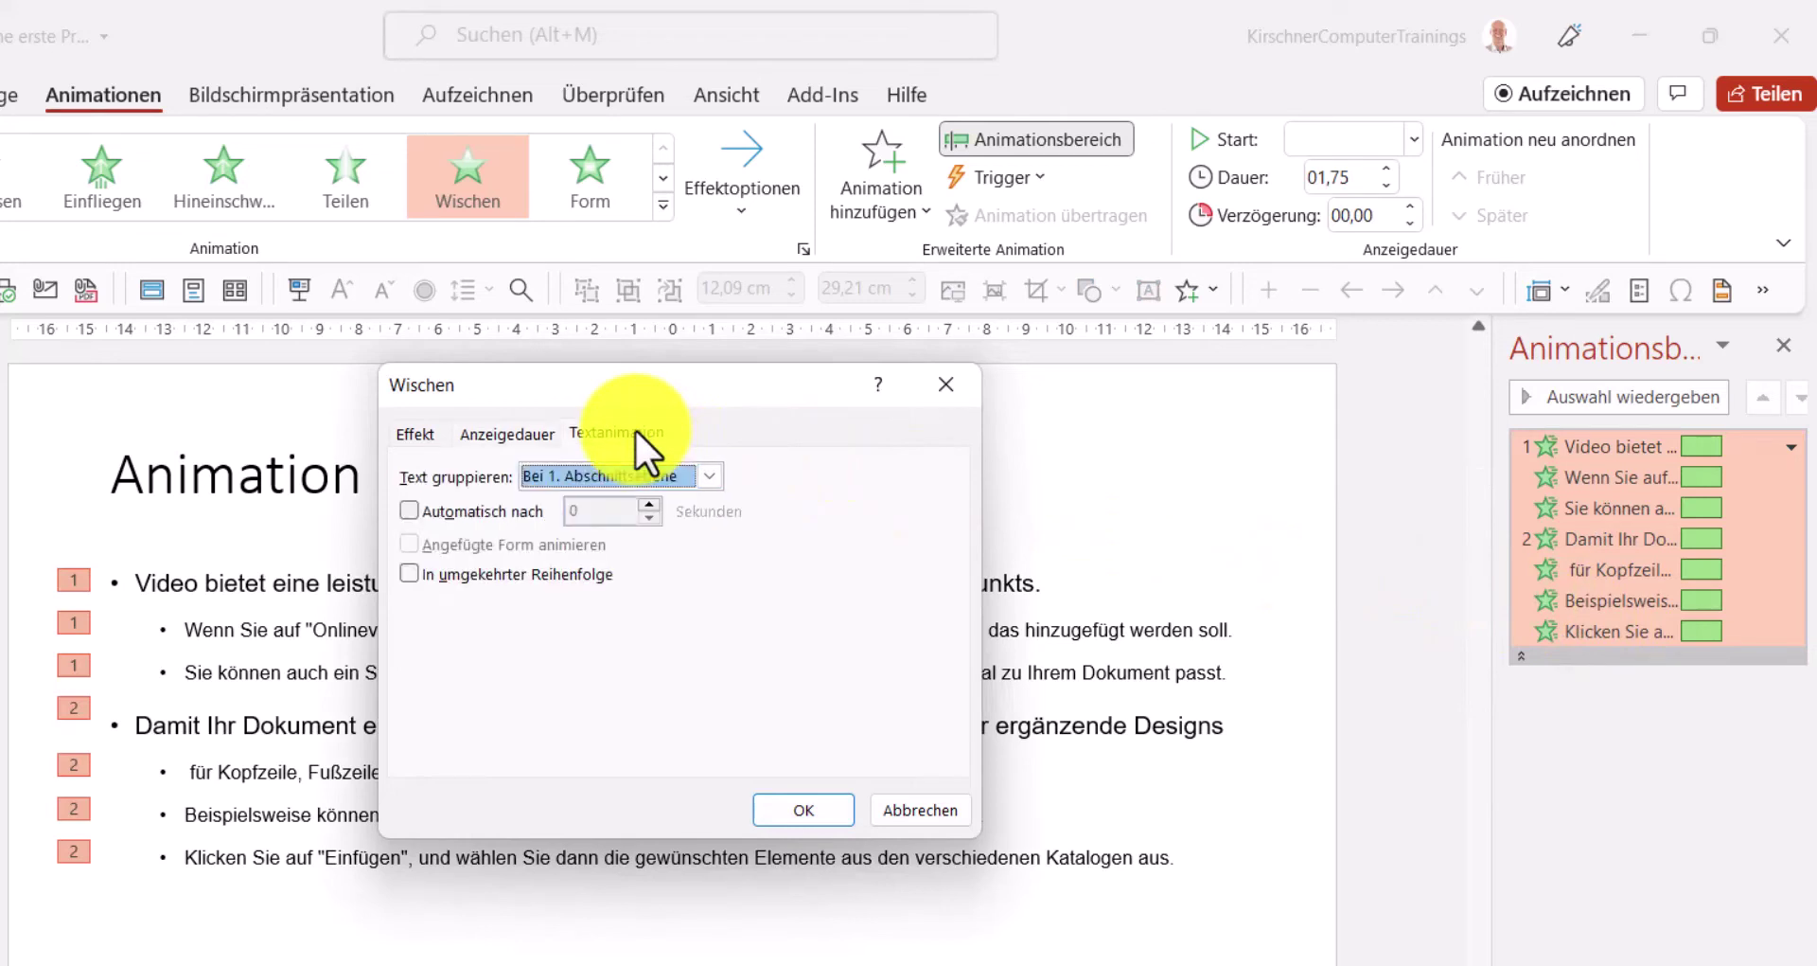
{"action": "left_click", "coordinate": [711, 477]}
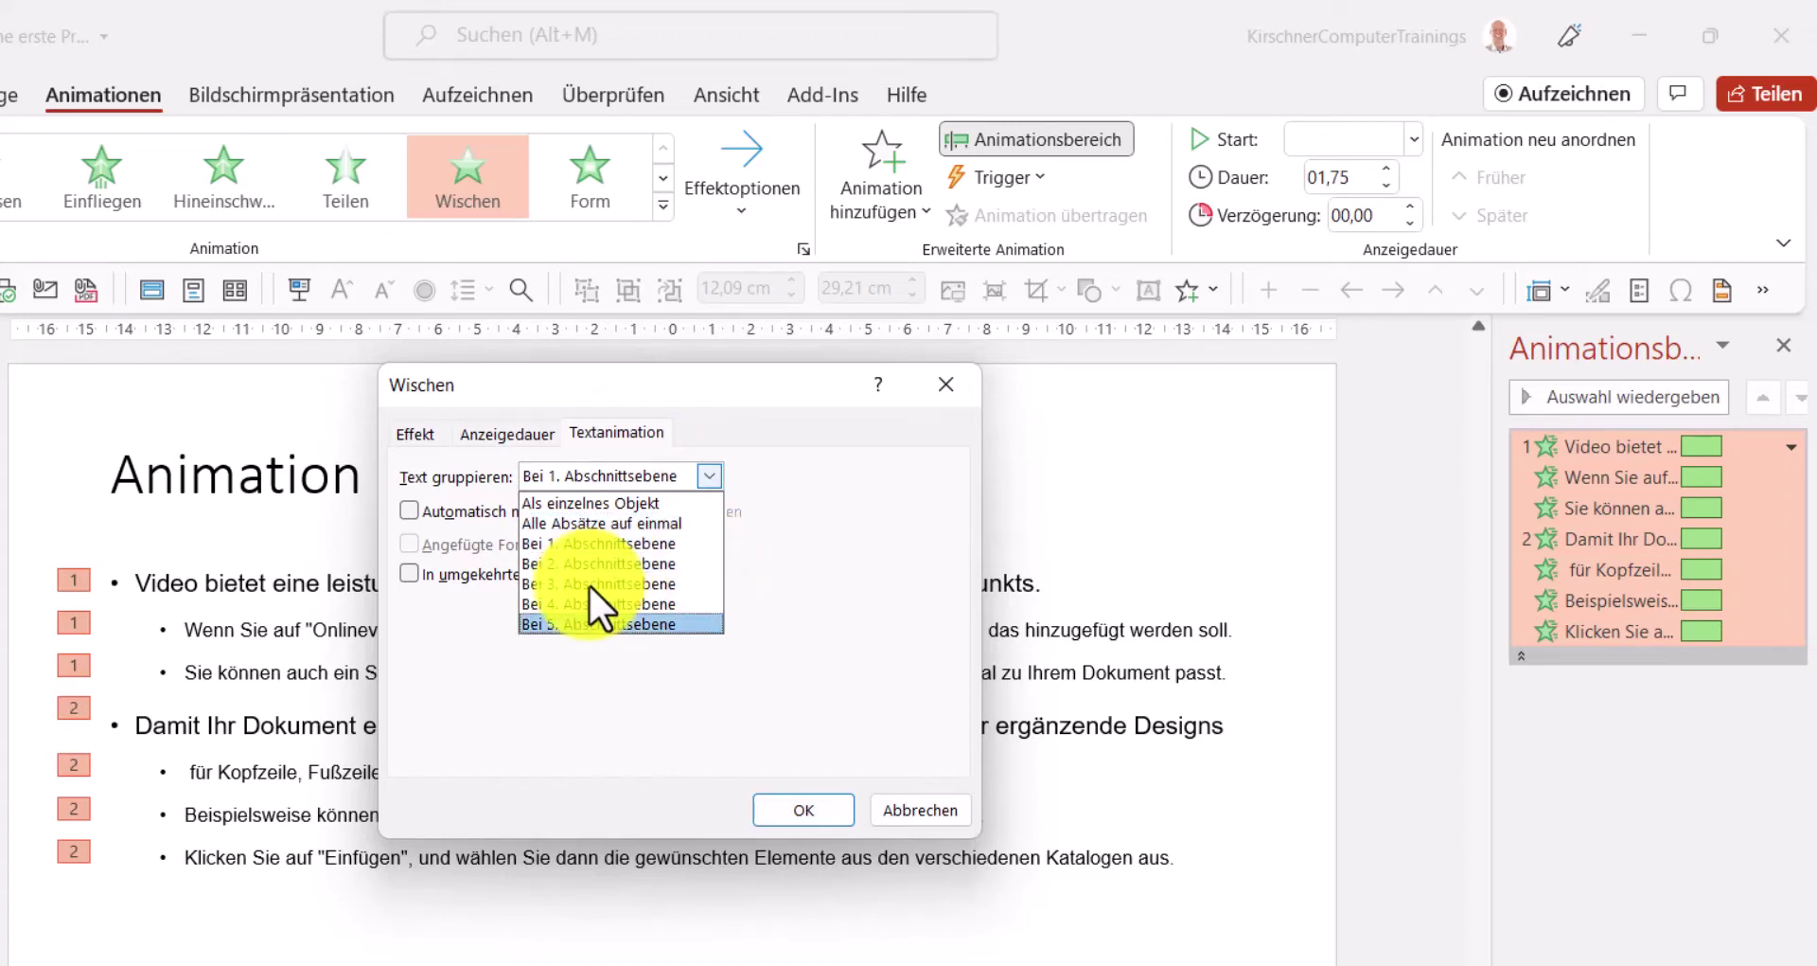
{"action": "left_click", "coordinate": [587, 621]}
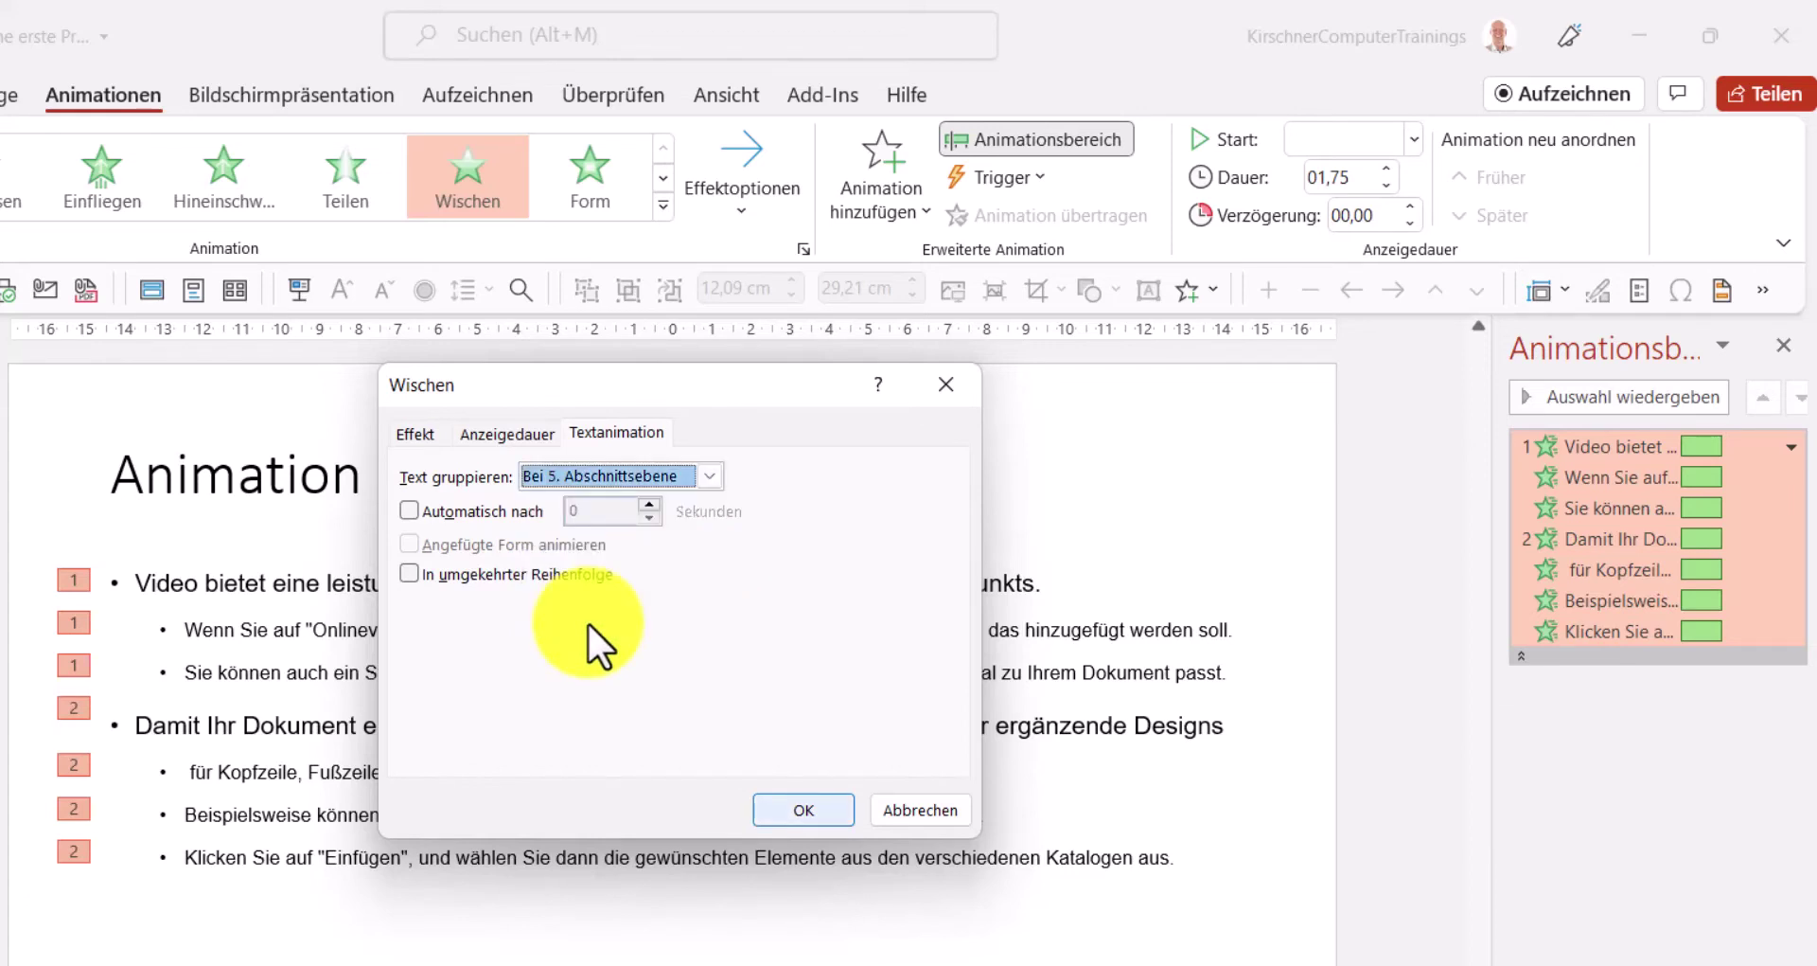
{"action": "key", "text": "Return"}
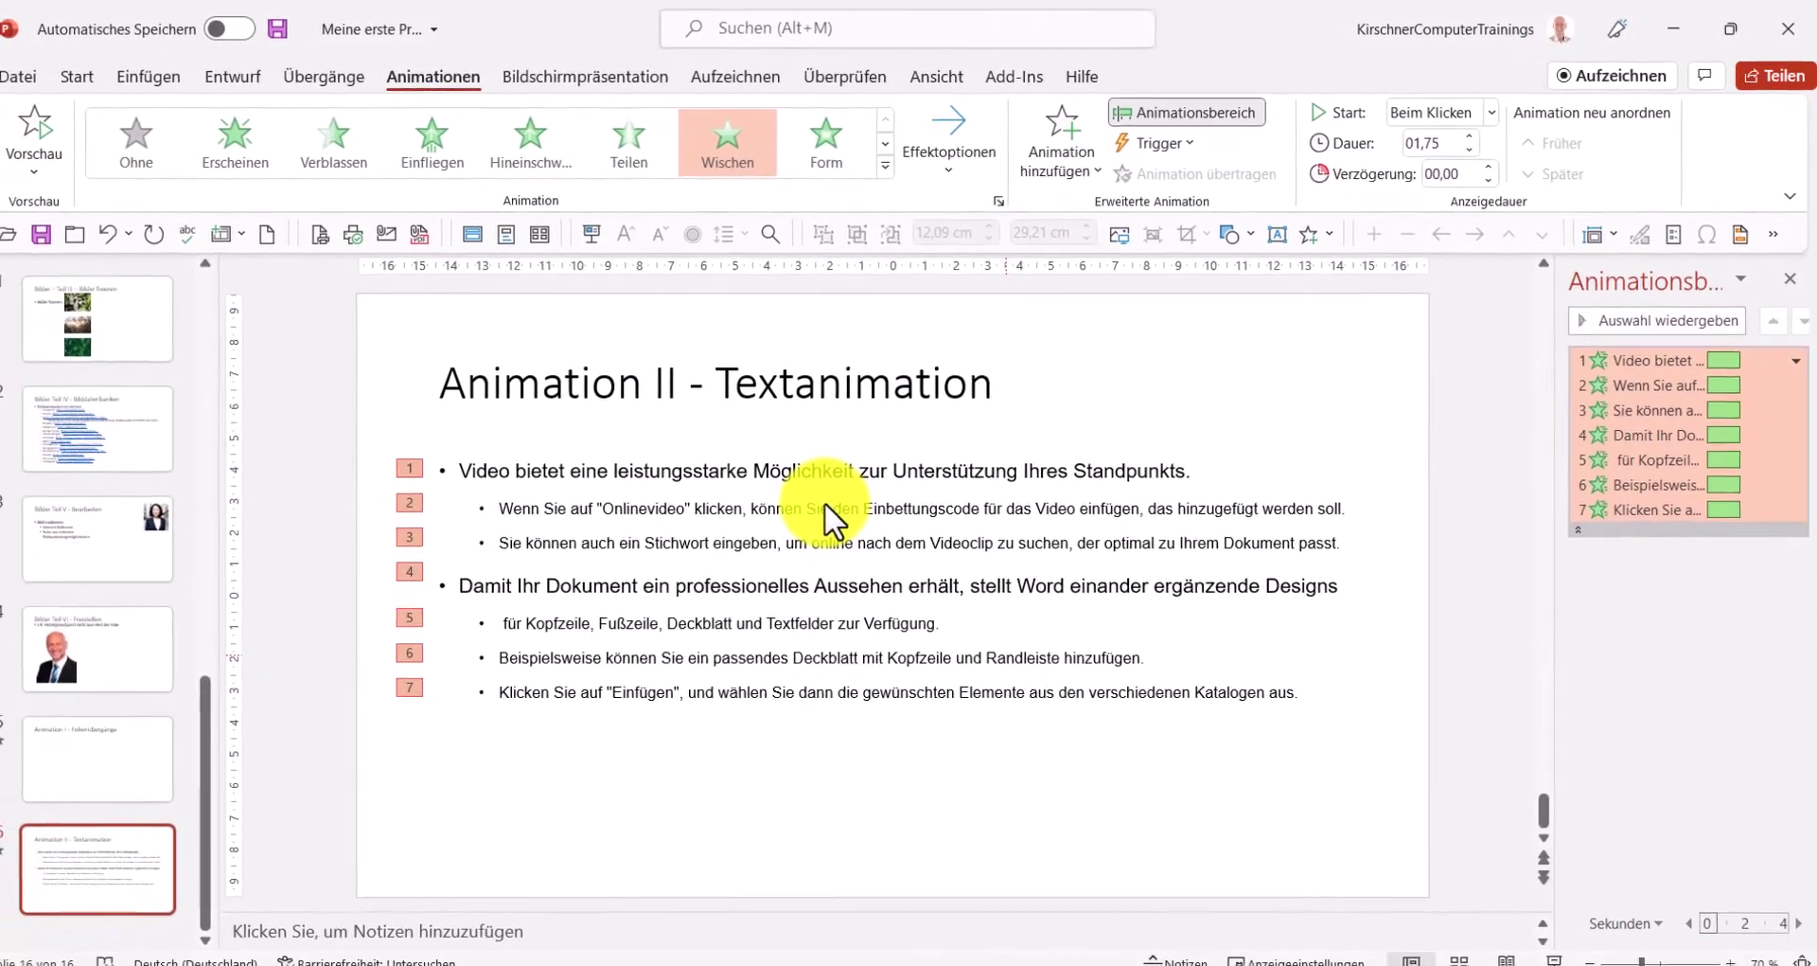
- Preview the slide to watch the seven bullet lines wipe in one by one
{"action": "left_click", "coordinate": [63, 149]}
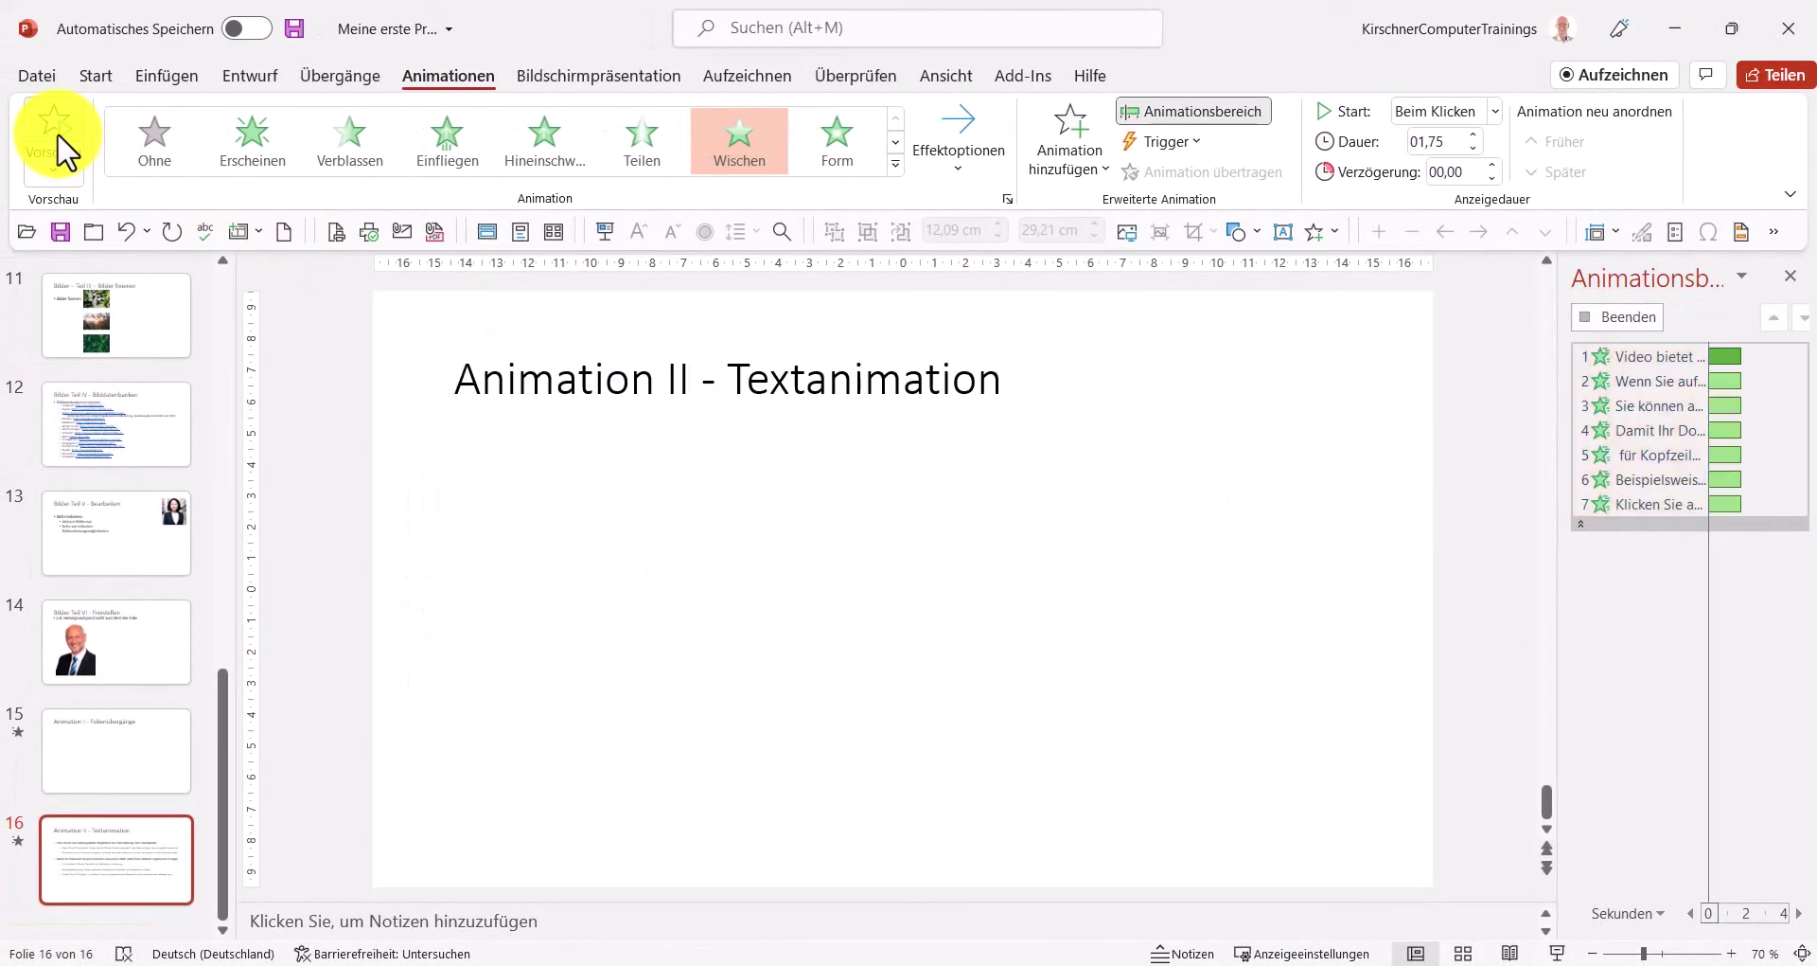